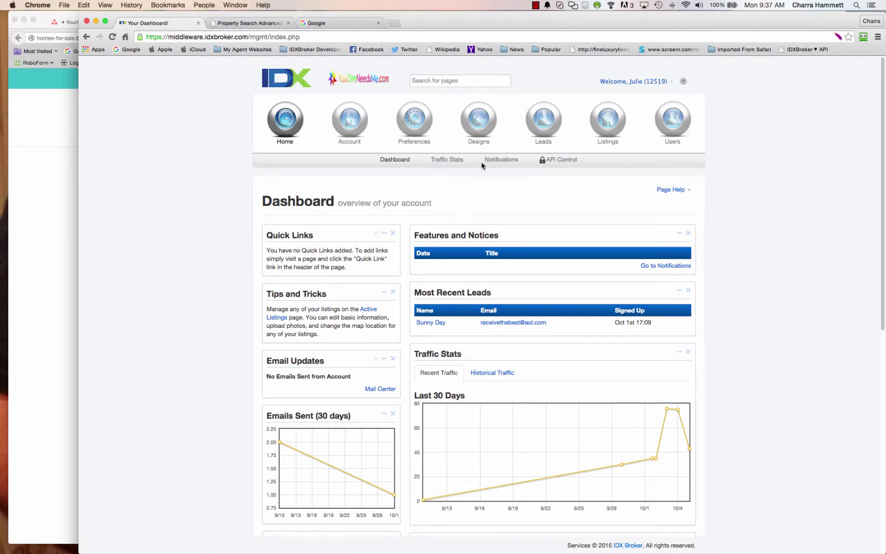
Open Widgets > Manage and view the existing Quick Search widget's embed code.
left_click(477, 122)
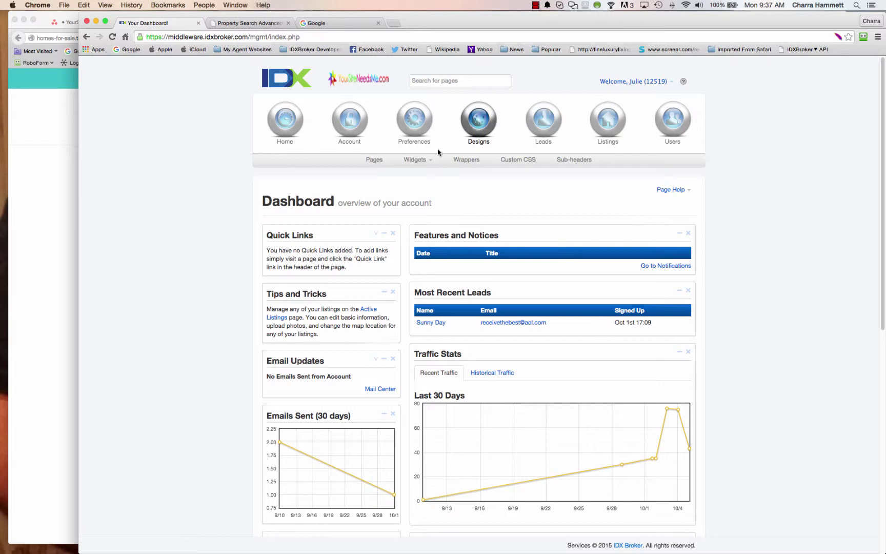
left_click(415, 175)
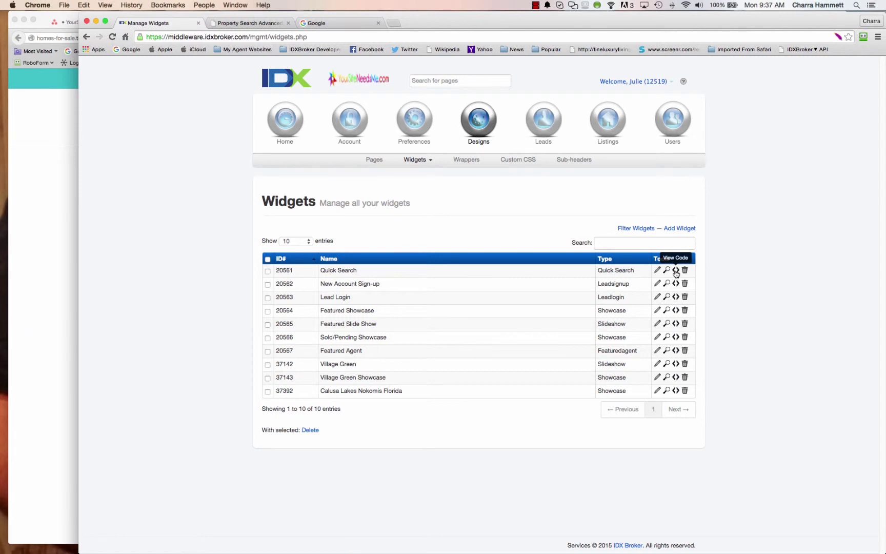
left_click(677, 271)
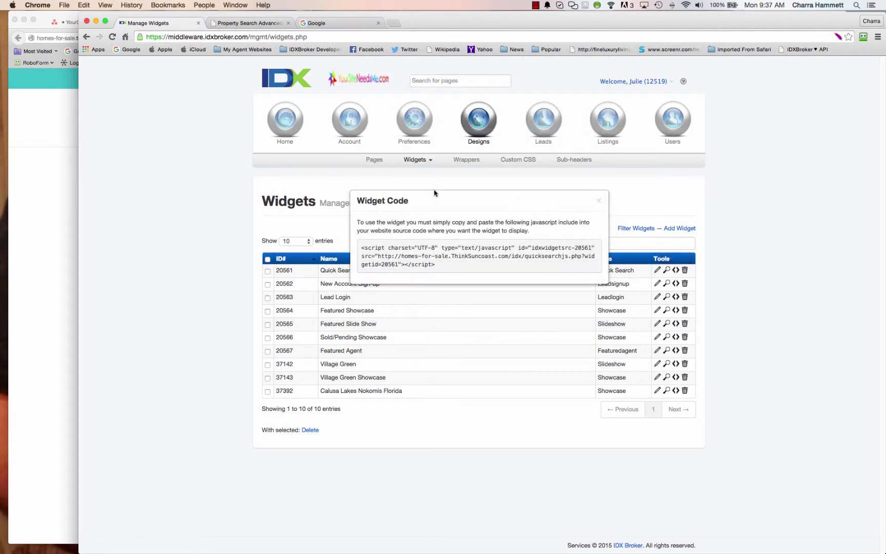
left_click(599, 204)
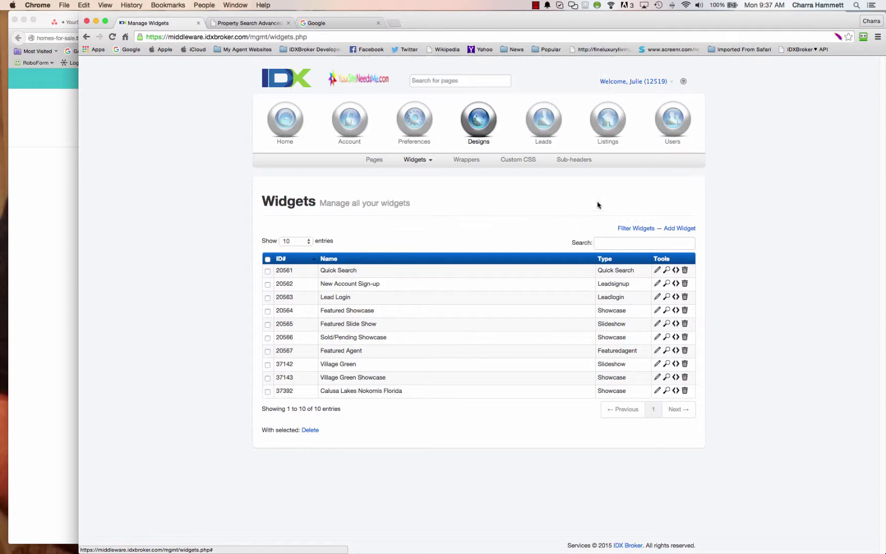
Open the Quick Search widget for editing and look over its settings.
left_click(658, 271)
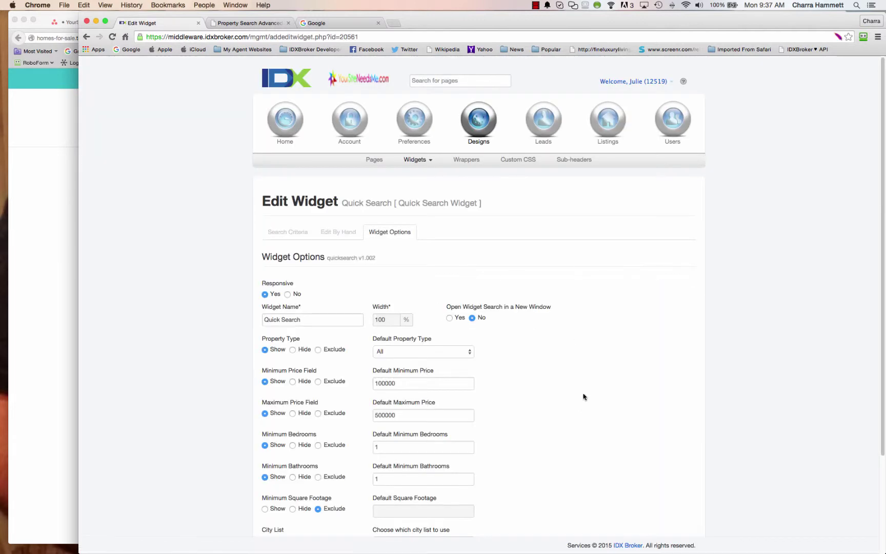
scroll(583, 403, "down", 5)
scroll(582, 407, "up", 4)
scroll(581, 406, "down", 4)
scroll(582, 406, "up", 4)
Create a new widget of type Quick Search and set Responsive to Yes.
left_click(416, 160)
left_click(410, 185)
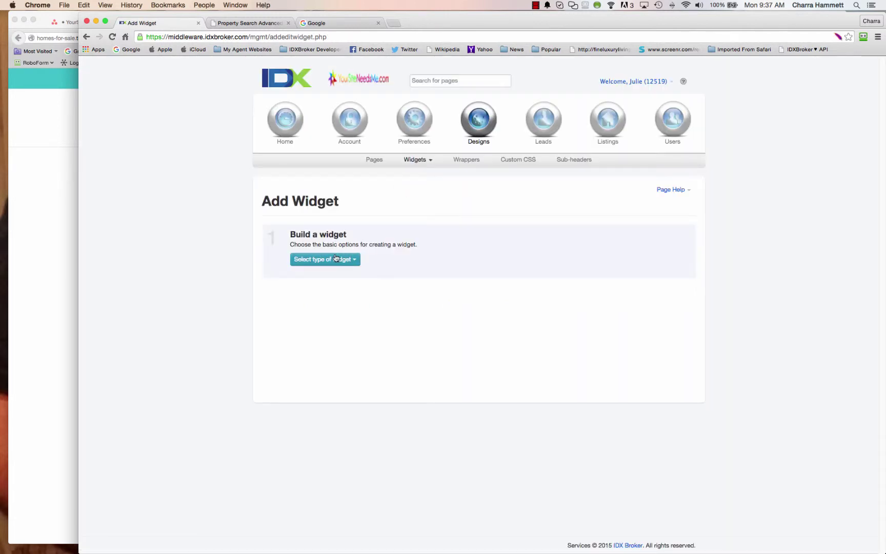
left_click(325, 260)
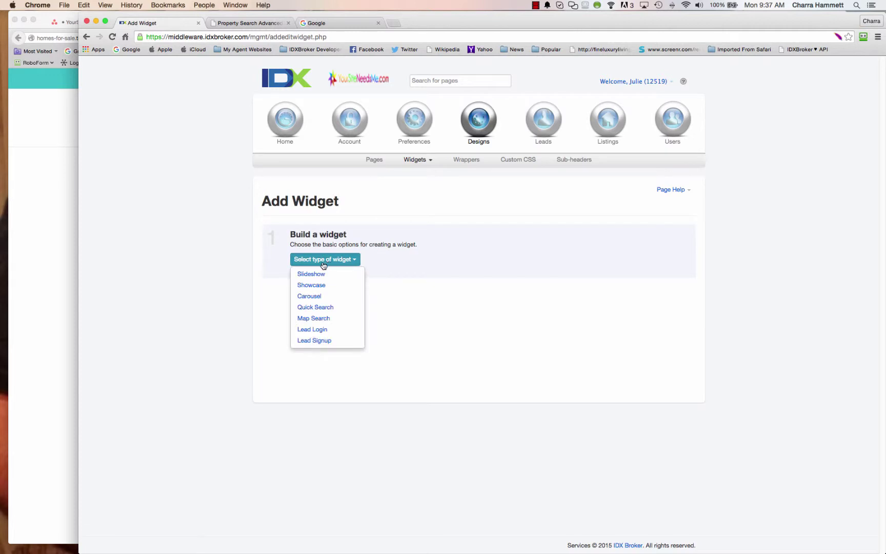
left_click(315, 307)
scroll(583, 291, "down", 2)
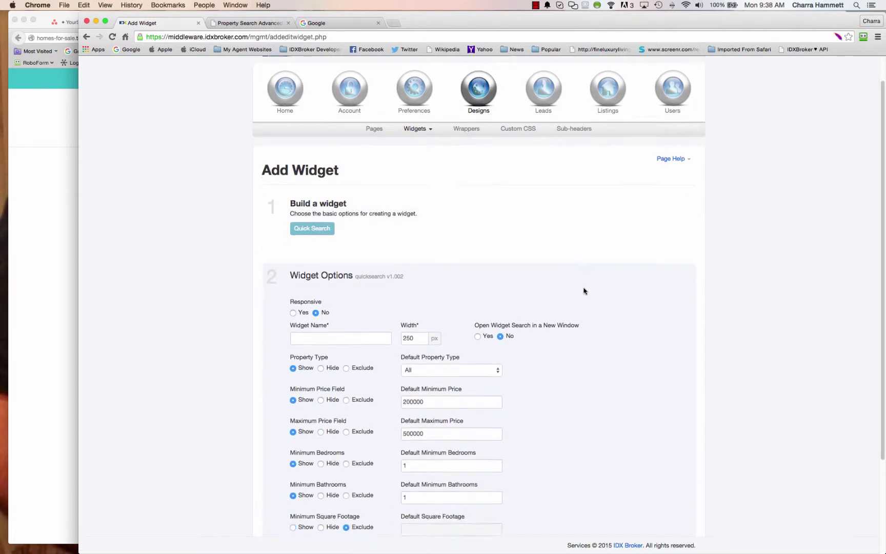
scroll(584, 291, "down", 4)
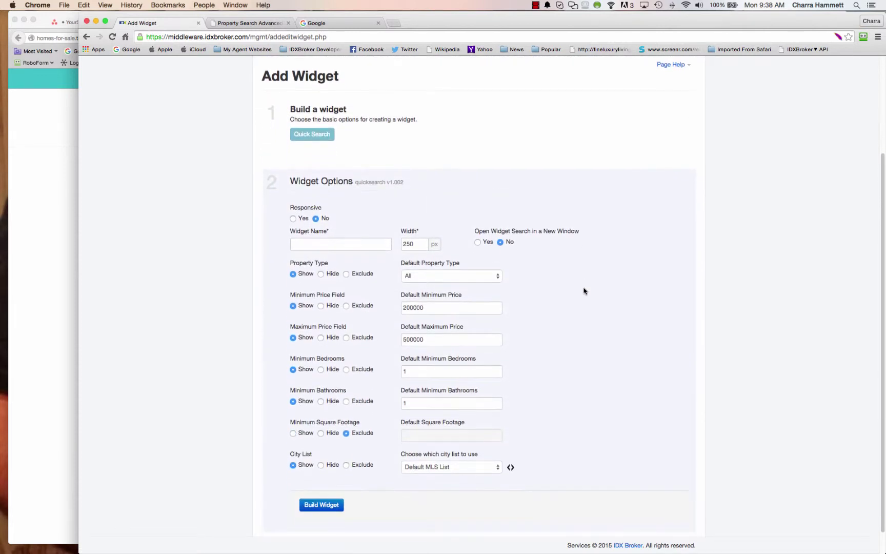
left_click(292, 219)
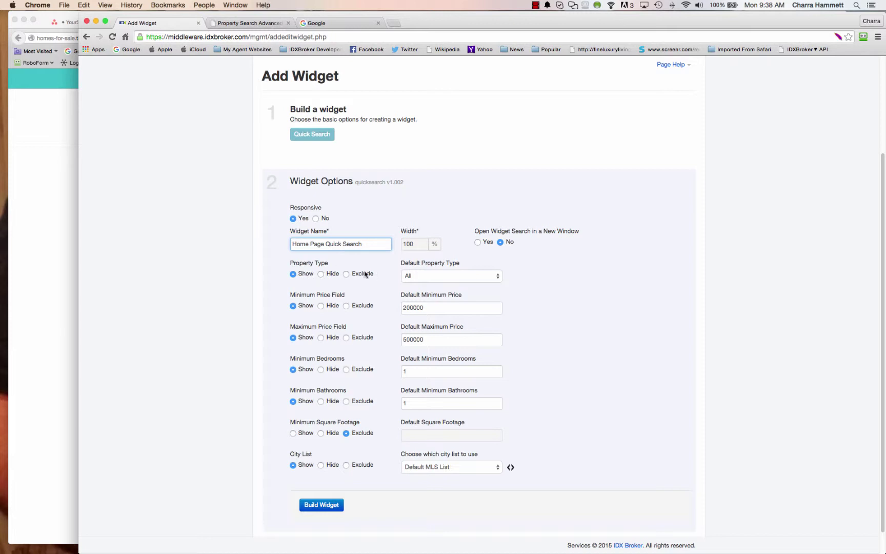
Set default property type to Residential and empty the price, bedroom and bathroom defaults.
left_click(449, 278)
left_click(449, 284)
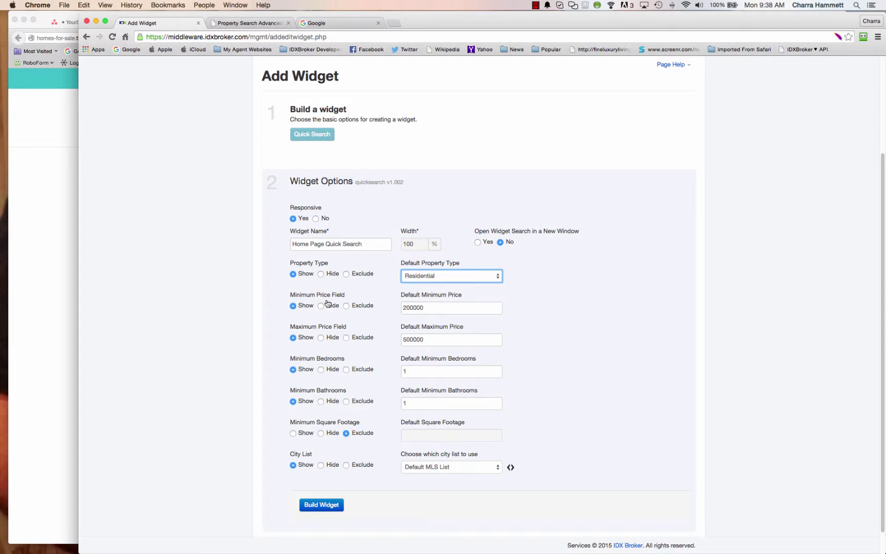
double_click(425, 307)
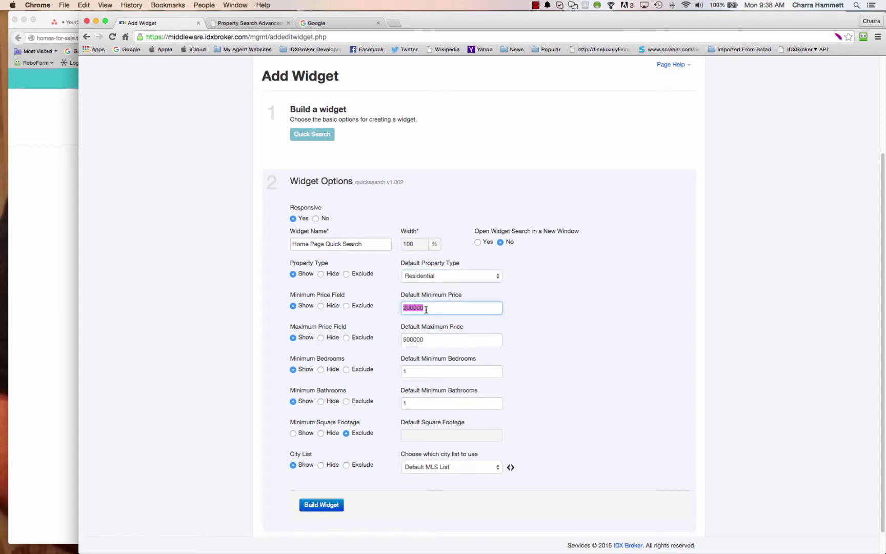
key("BackSpace")
double_click(425, 340)
key("BackSpace")
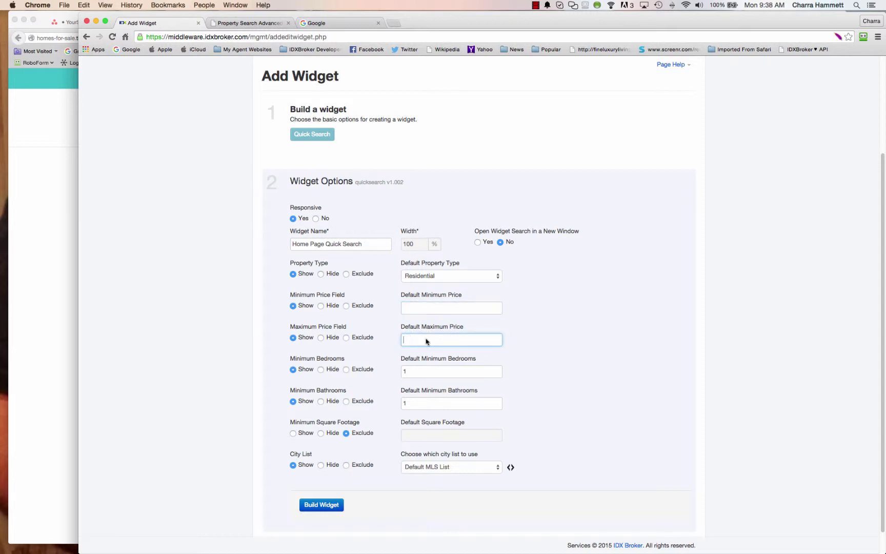
double_click(419, 371)
key("BackSpace")
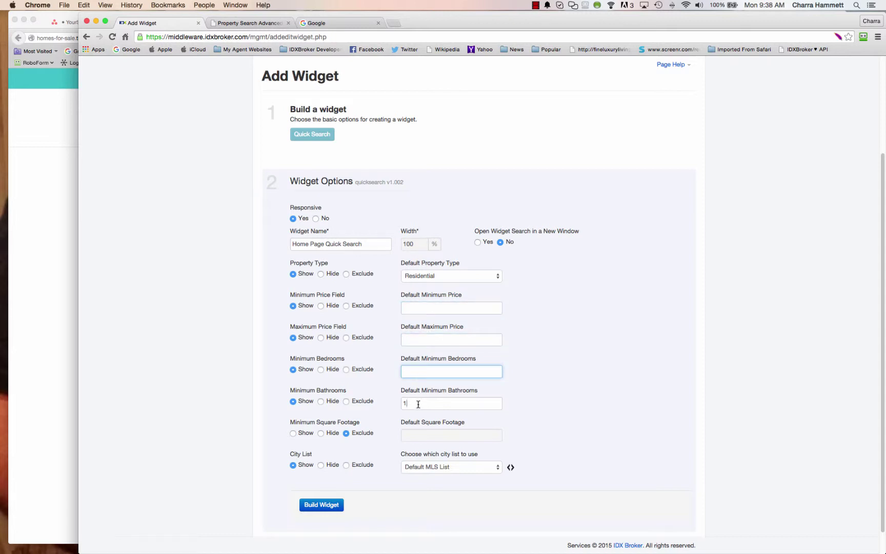
double_click(418, 405)
key("BackSpace")
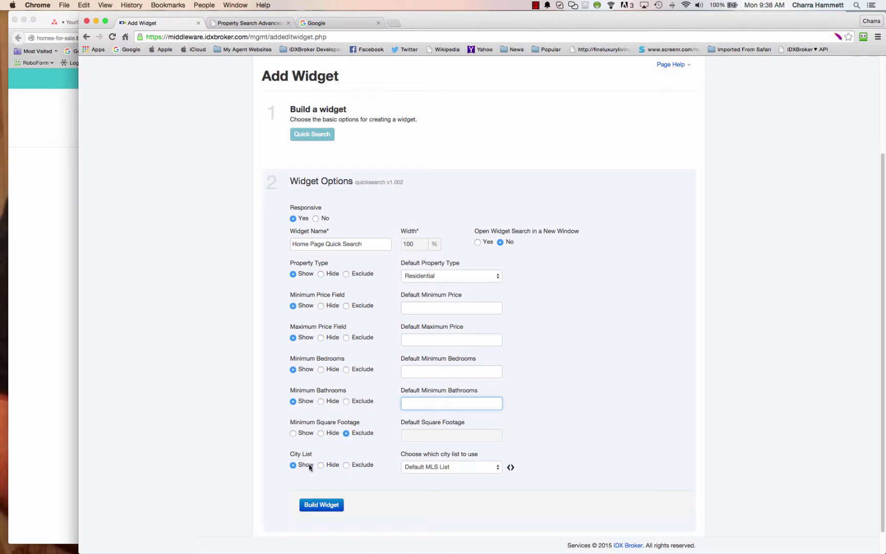
Keep Default MLS List as the widget's city list.
left_click(449, 466)
left_click(449, 465)
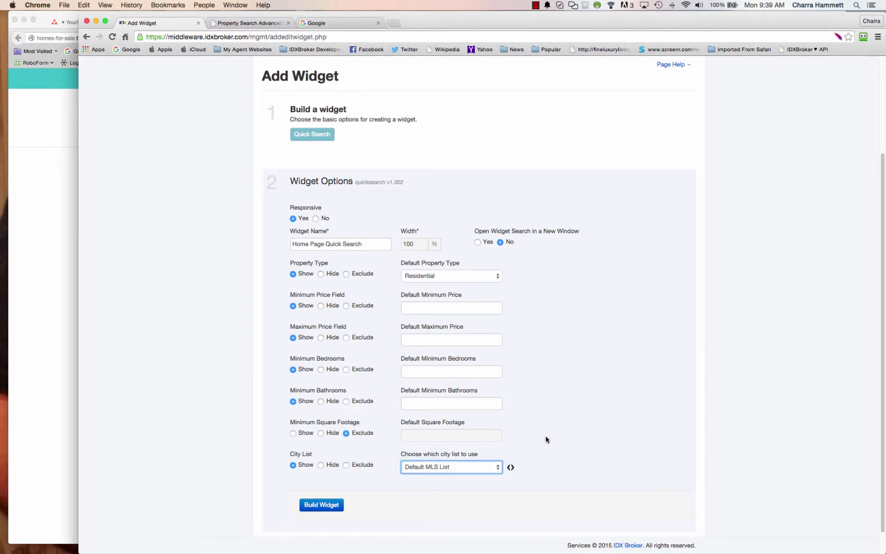
scroll(546, 440, "up", 5)
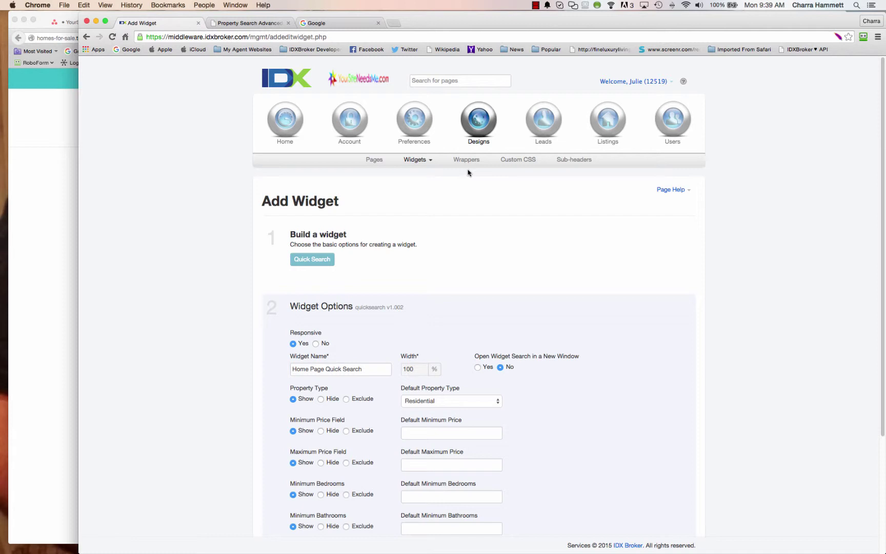
scroll(489, 229, "down", 5)
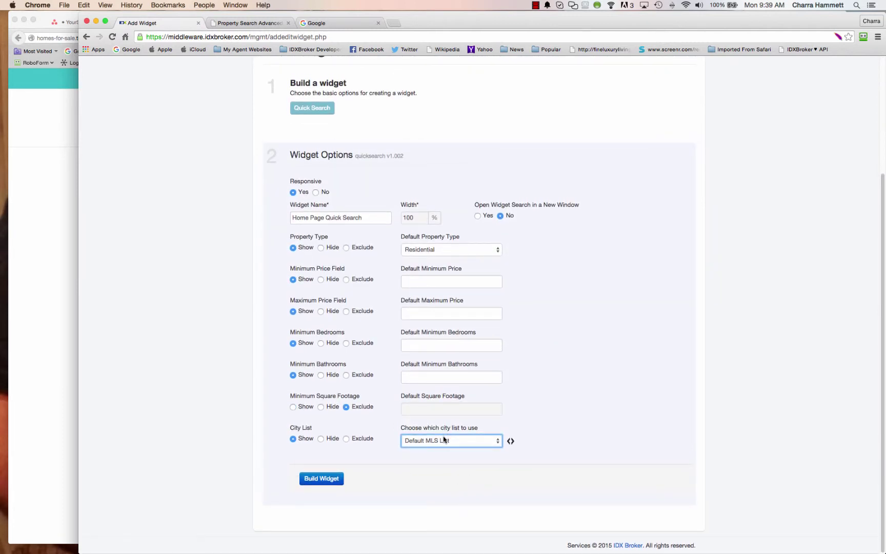
Set and save Sarasota as the widget's default city.
left_click(332, 482)
left_click(512, 441)
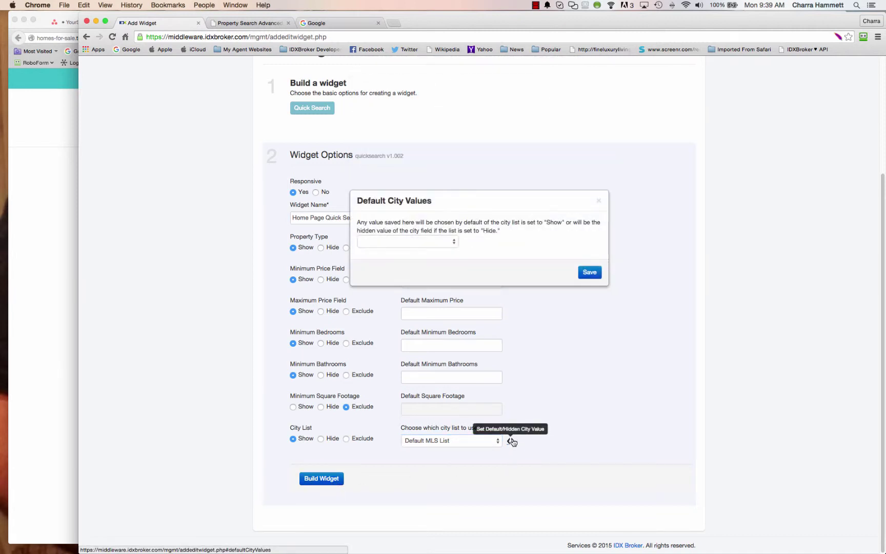
left_click(452, 241)
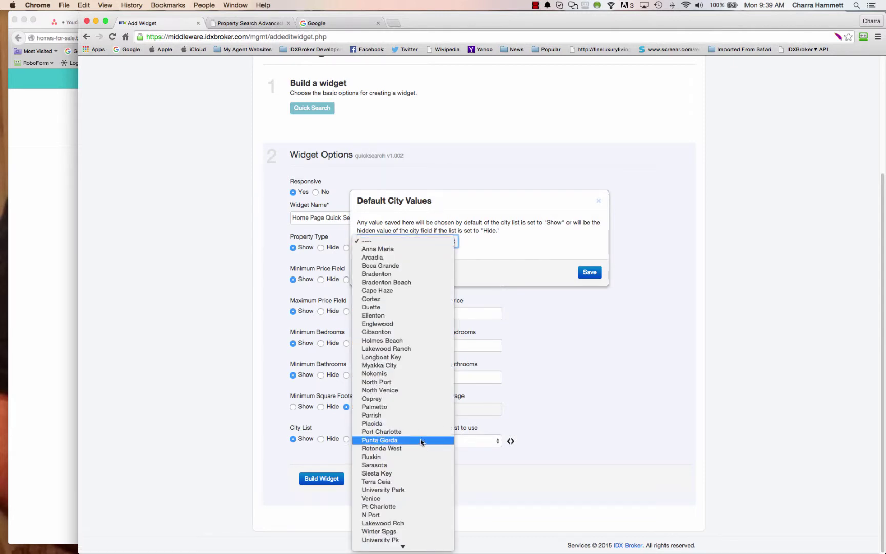
scroll(421, 446, "down", 1)
left_click(419, 462)
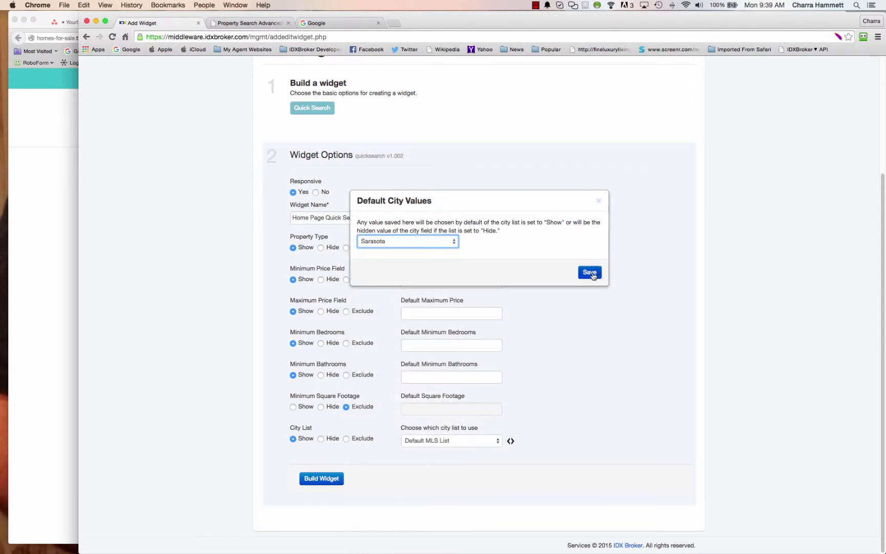
left_click(590, 273)
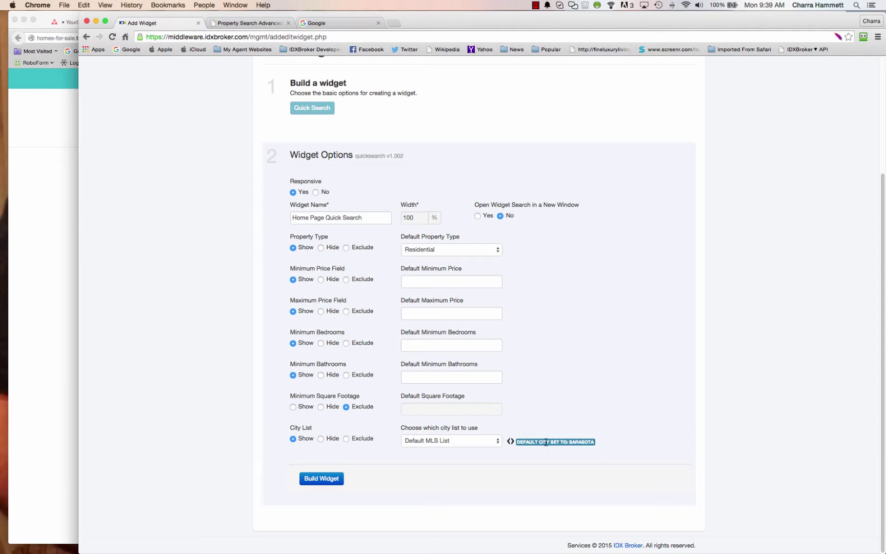
Build the widget, select its generated embed code, and return to WordPress.
left_click(321, 478)
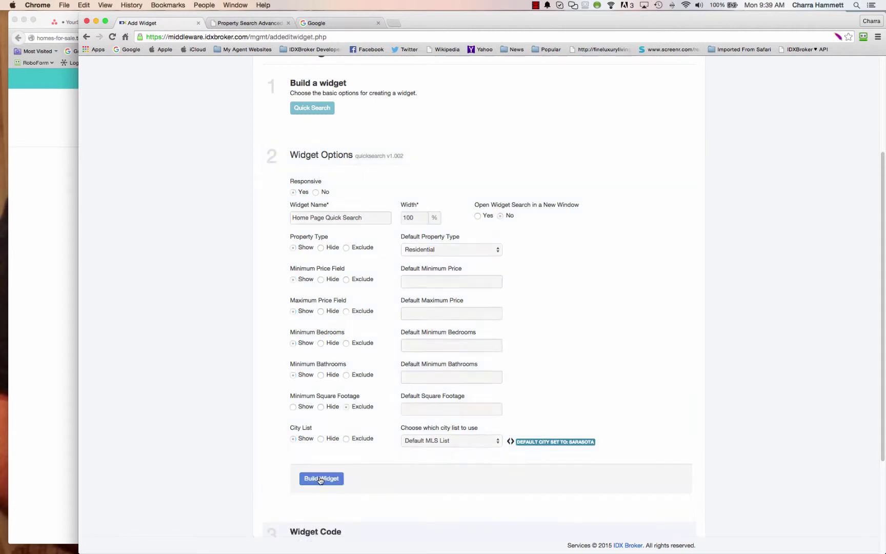
left_click_drag(471, 435, 292, 423)
key("super+c")
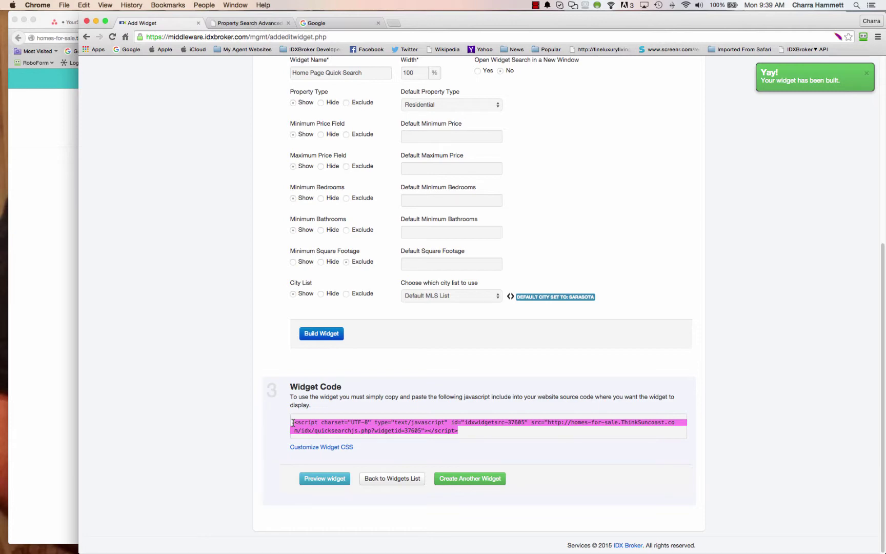
left_click(40, 234)
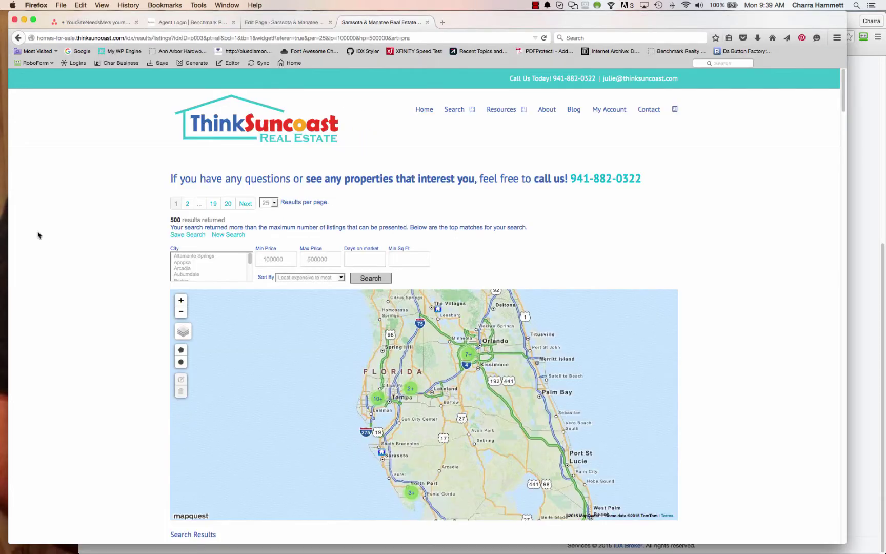
left_click(272, 22)
mouse_move(44, 264)
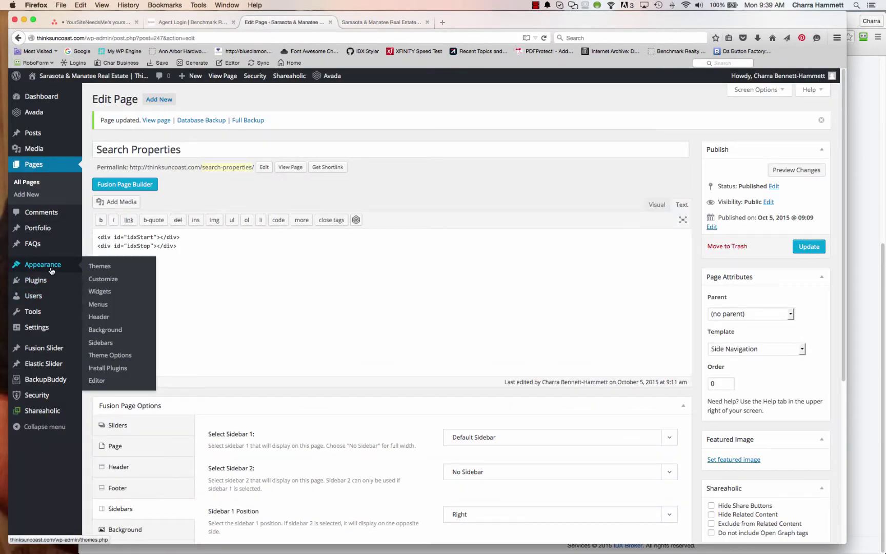
left_click(103, 292)
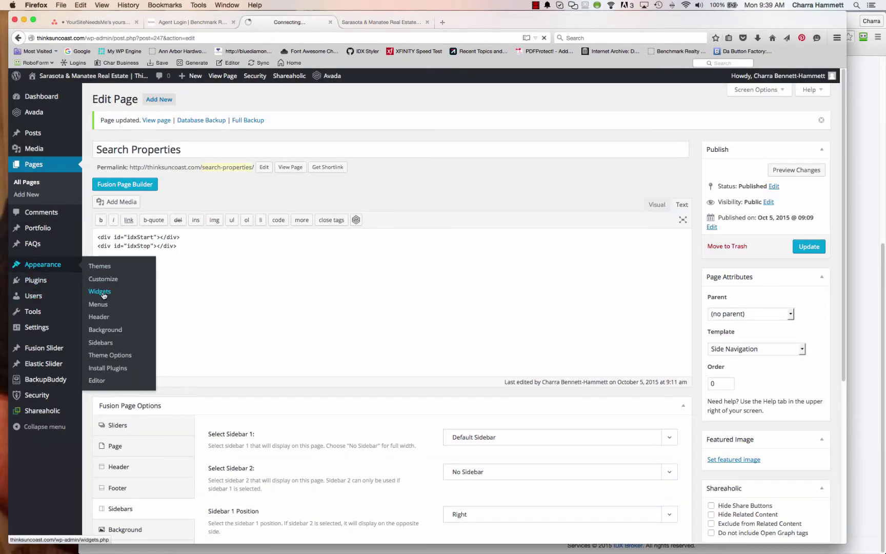
Add a Text widget to the Contact Page sidebar on the Widgets screen.
left_click(131, 306)
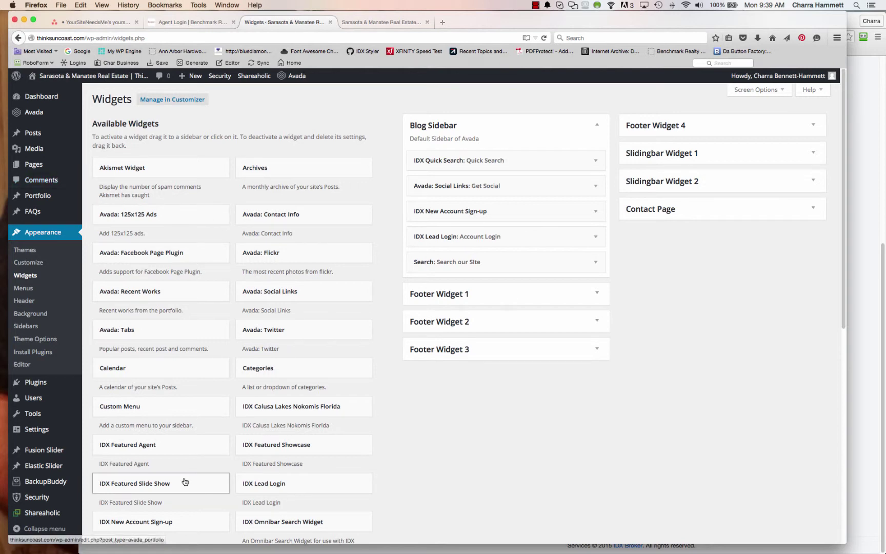
scroll(185, 482, "down", 10)
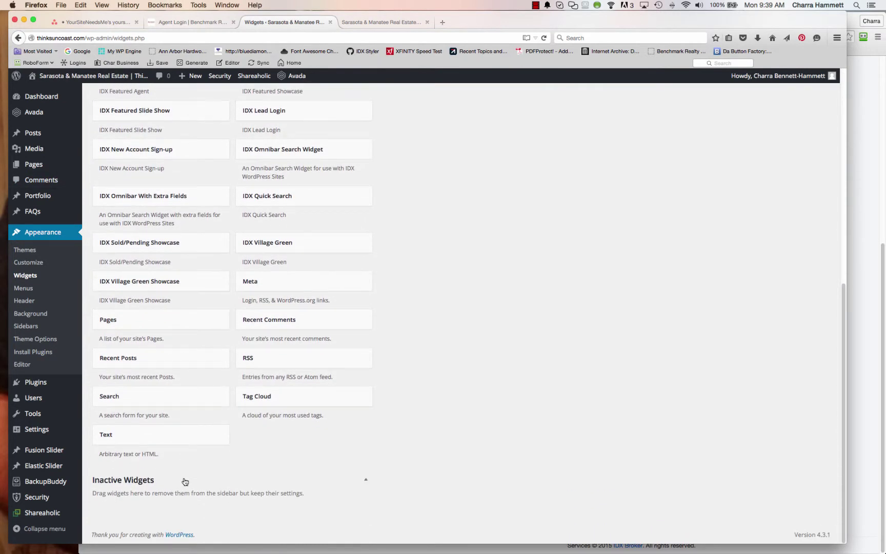
left_click(182, 440)
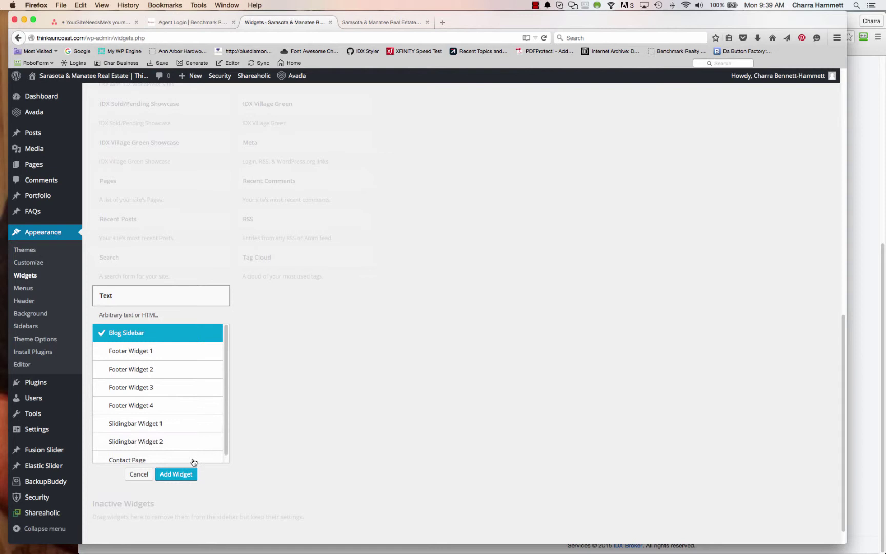
left_click(185, 460)
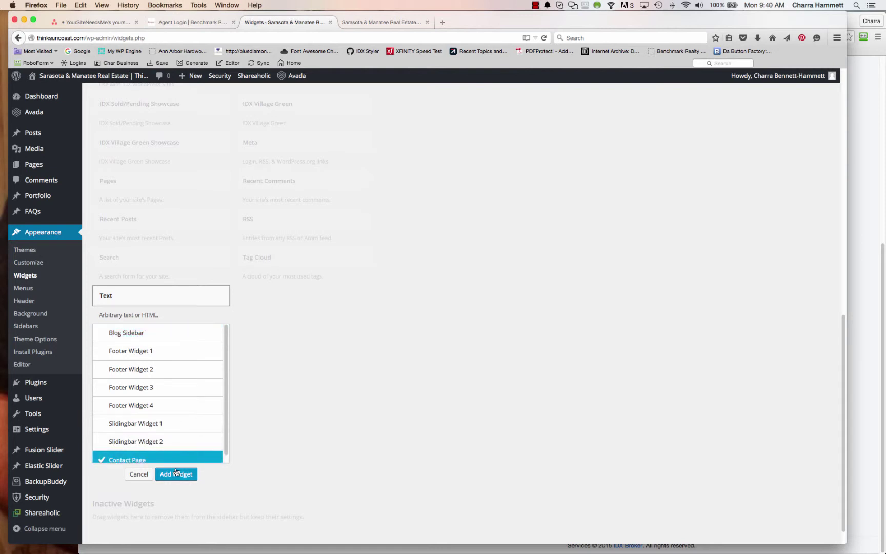
left_click(177, 475)
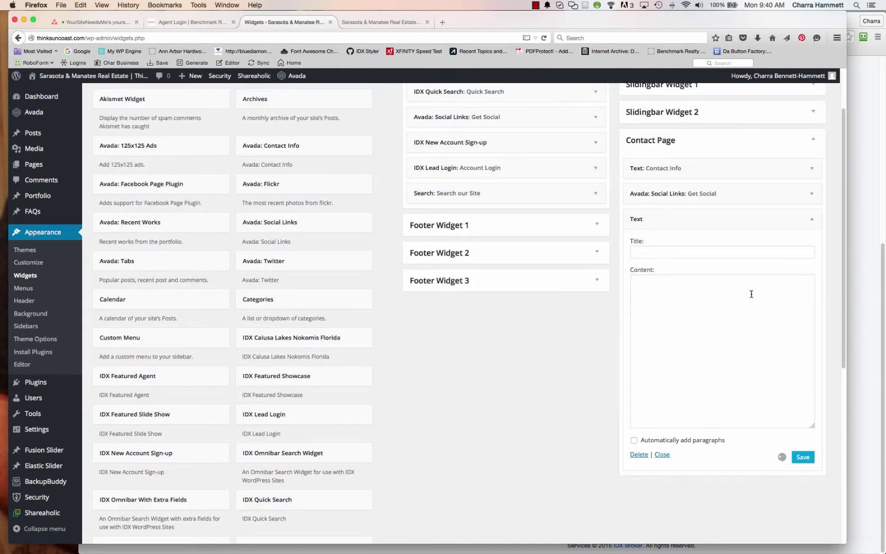
Paste the Quick Search embed code into the Text widget, save it, then delete it.
left_click(751, 294)
key("super+v")
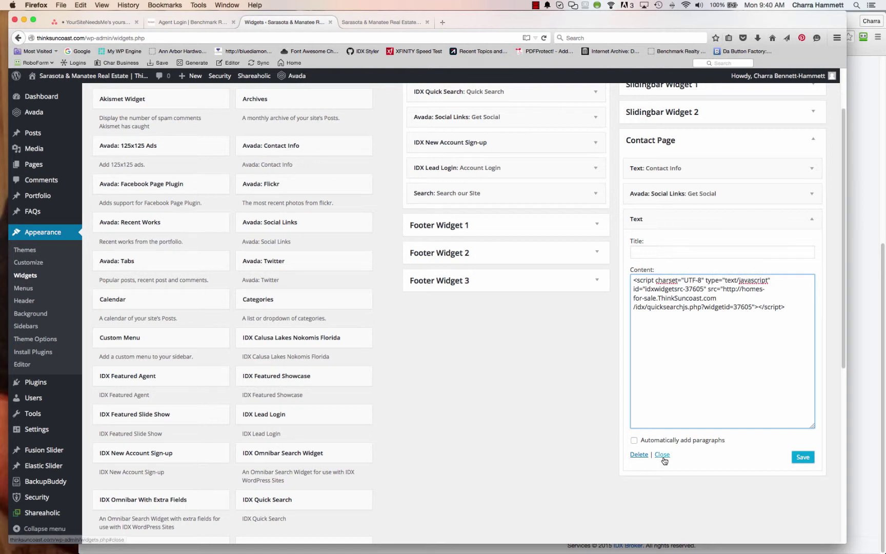
left_click(802, 458)
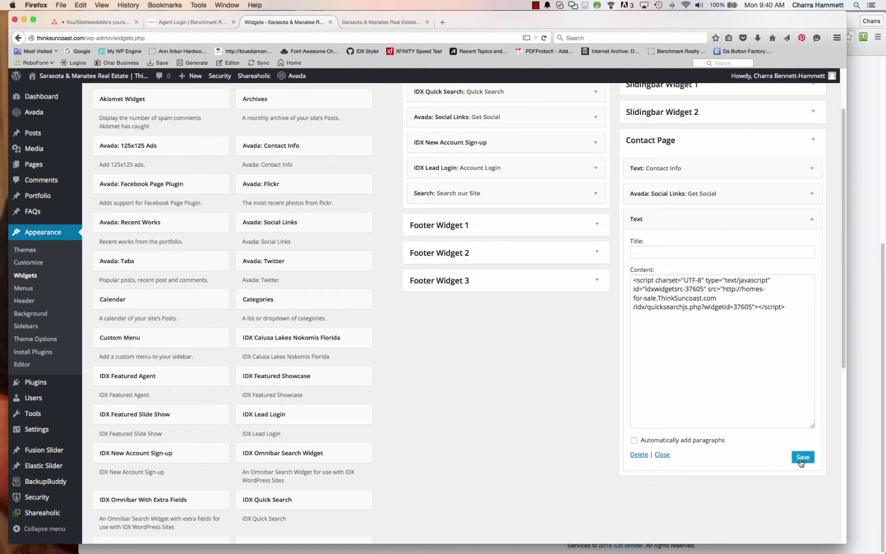
left_click(639, 454)
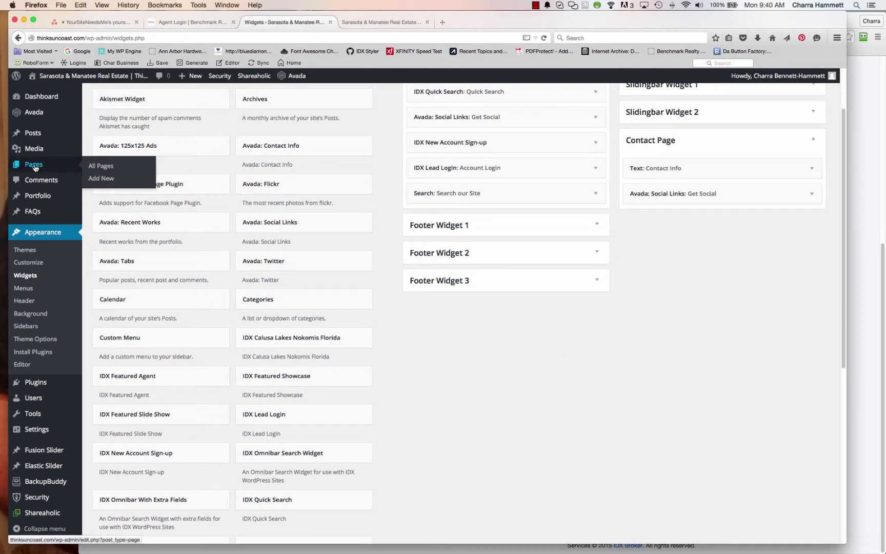
Open Home - Front Page from the Pages list in the Fusion Builder editor.
left_click(67, 166)
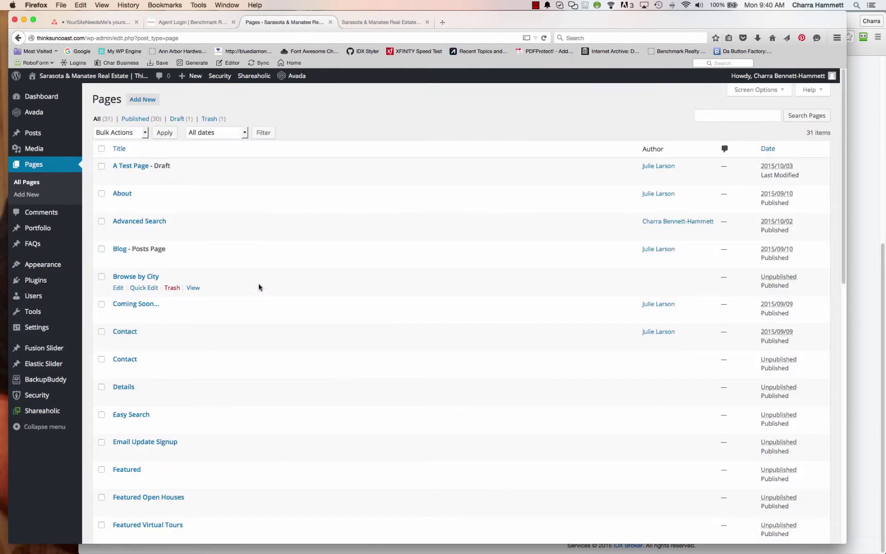
scroll(257, 286, "down", 10)
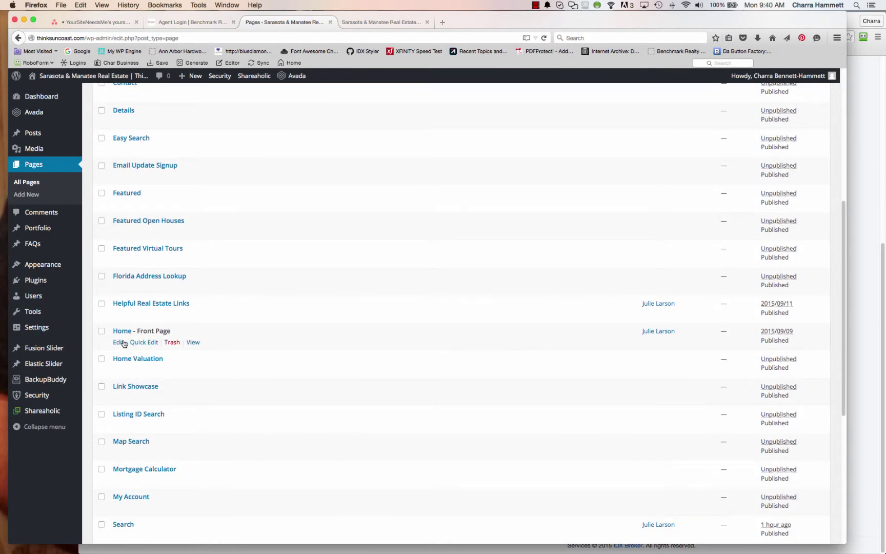
left_click(118, 343)
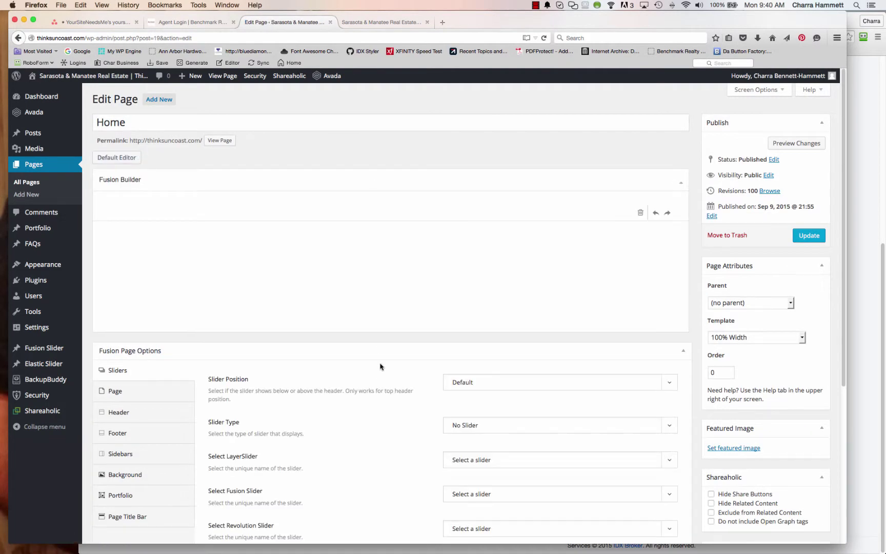
left_click(112, 155)
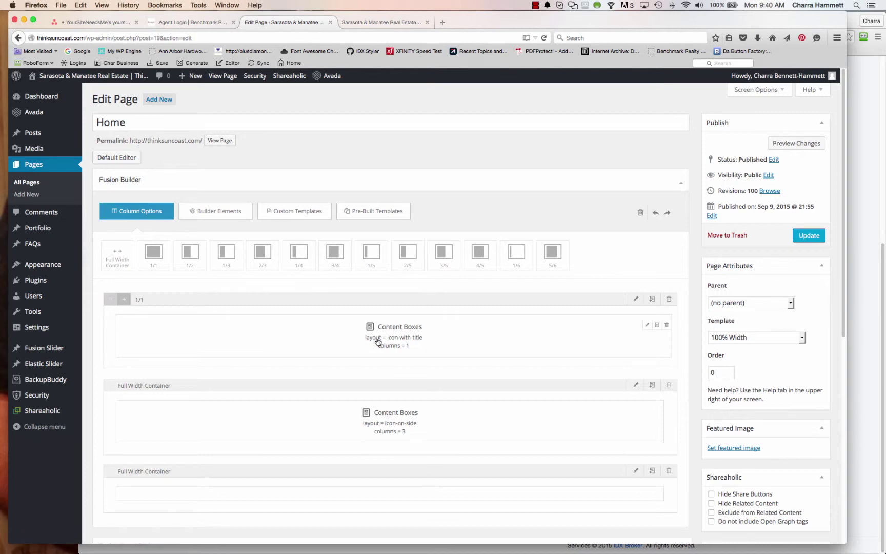
Edit the first Content Boxes element and expand Item 1 to its Content Box Content.
left_click(645, 328)
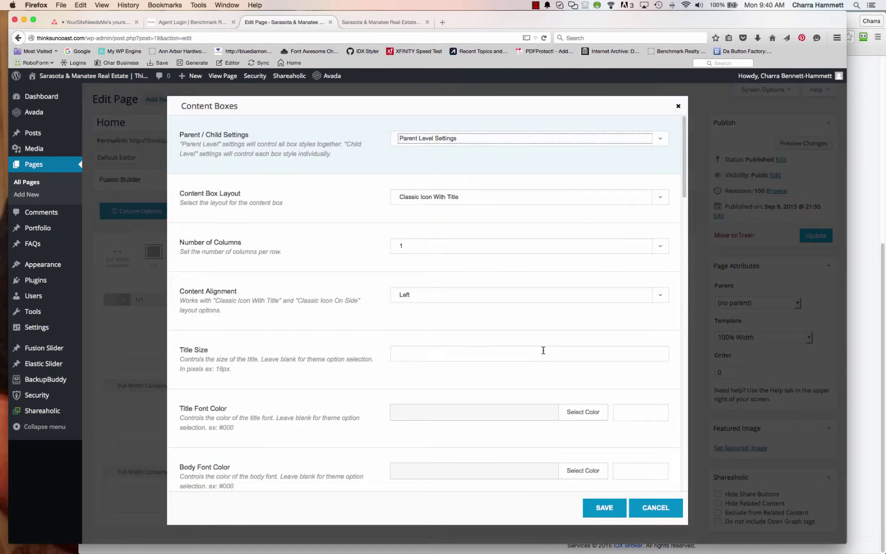
scroll(543, 350, "down", 10)
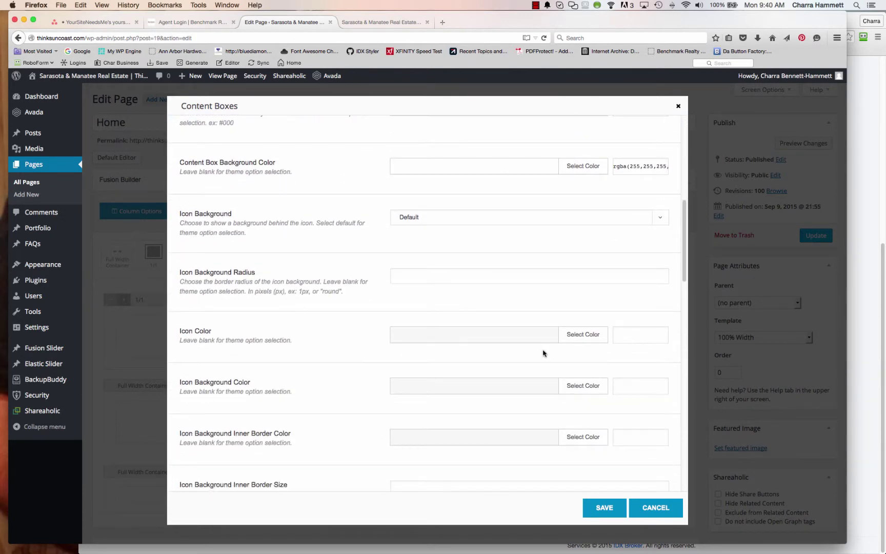
scroll(543, 353, "down", 15)
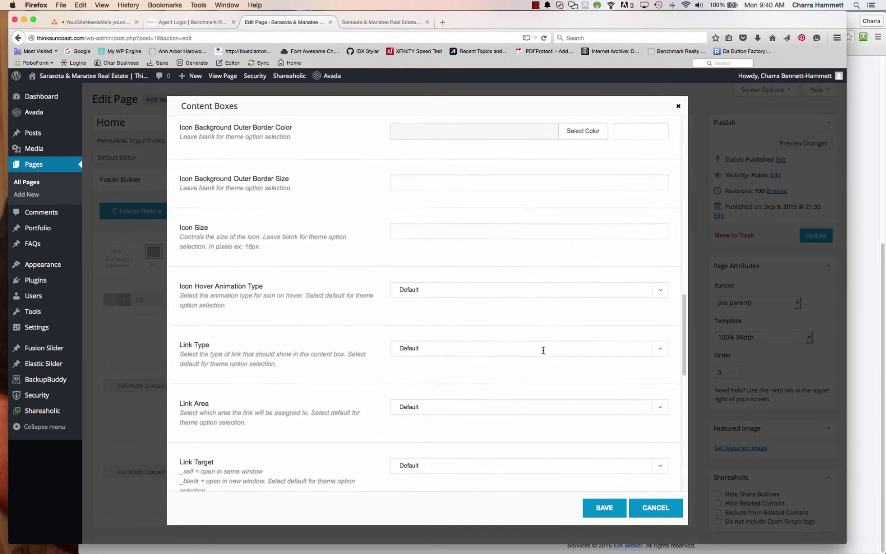
scroll(543, 351, "down", 8)
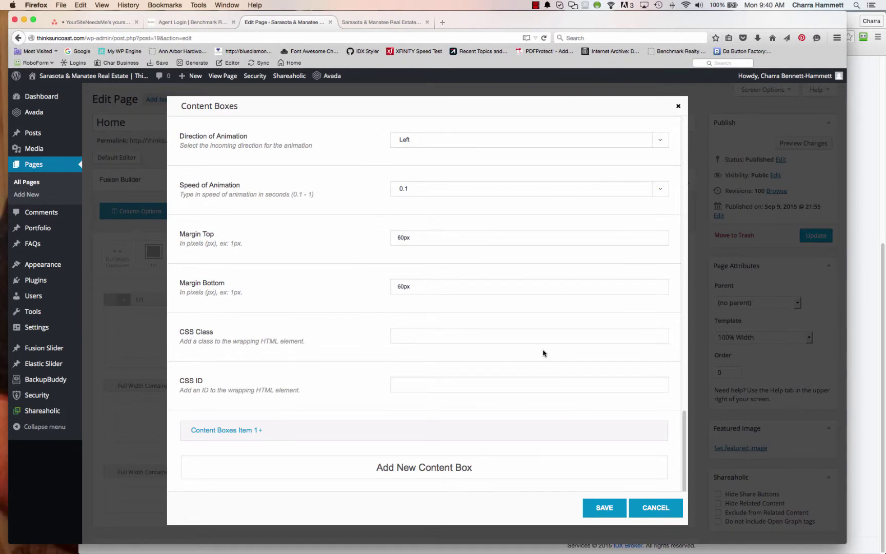
left_click(252, 431)
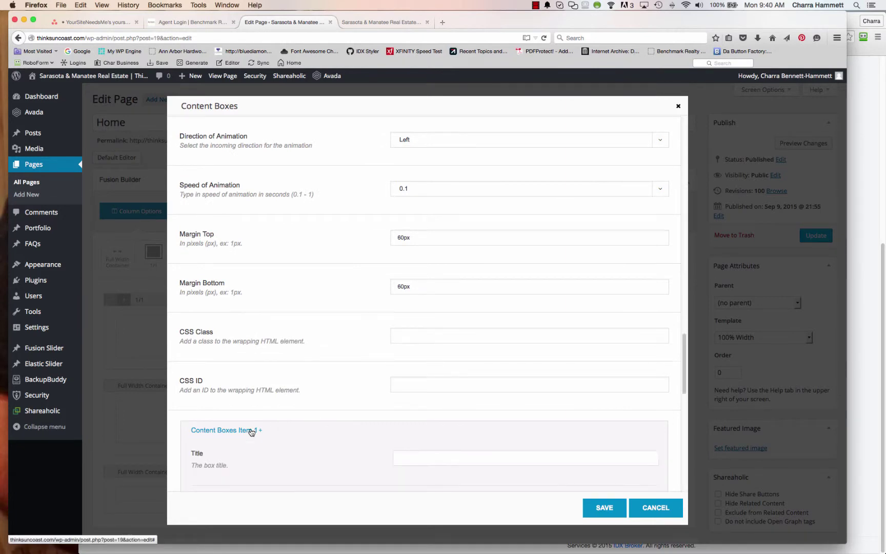
scroll(374, 402, "down", 8)
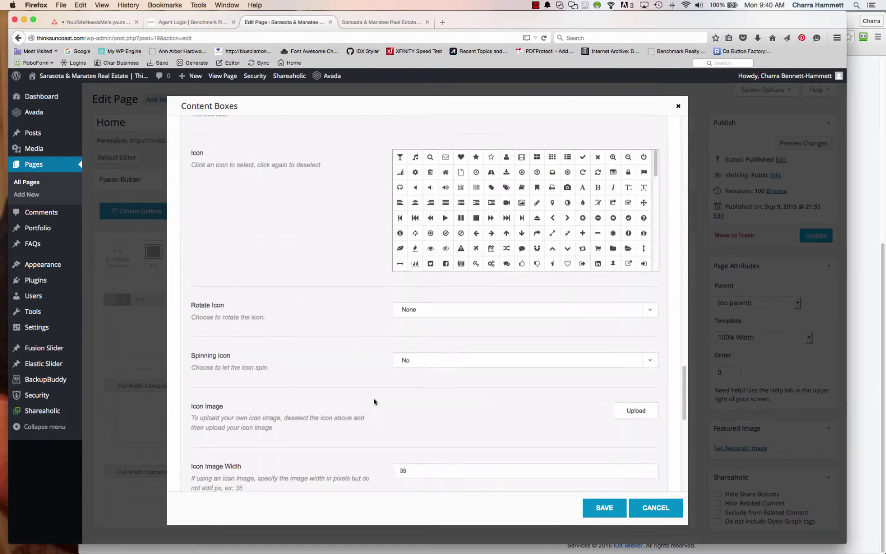
scroll(374, 402, "down", 10)
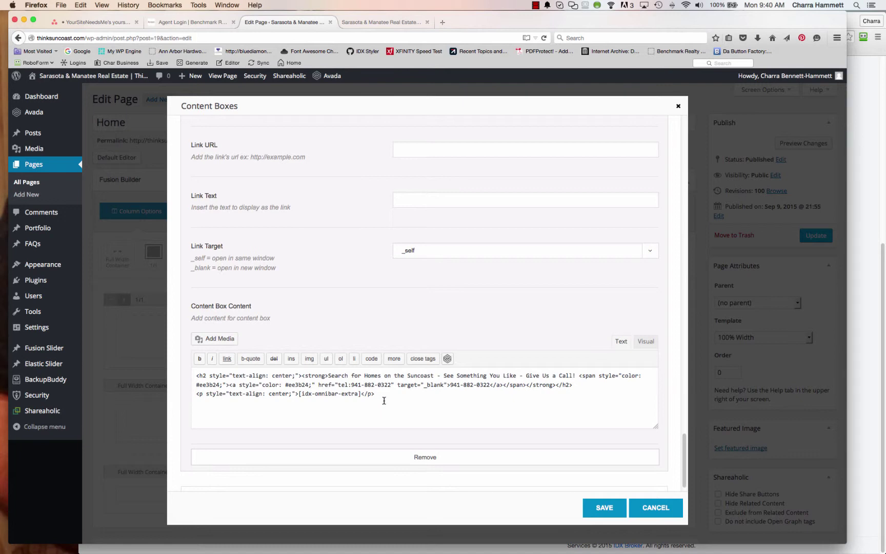
Check the live site's home page, then return to the Home page editor.
left_click(385, 23)
left_click(425, 110)
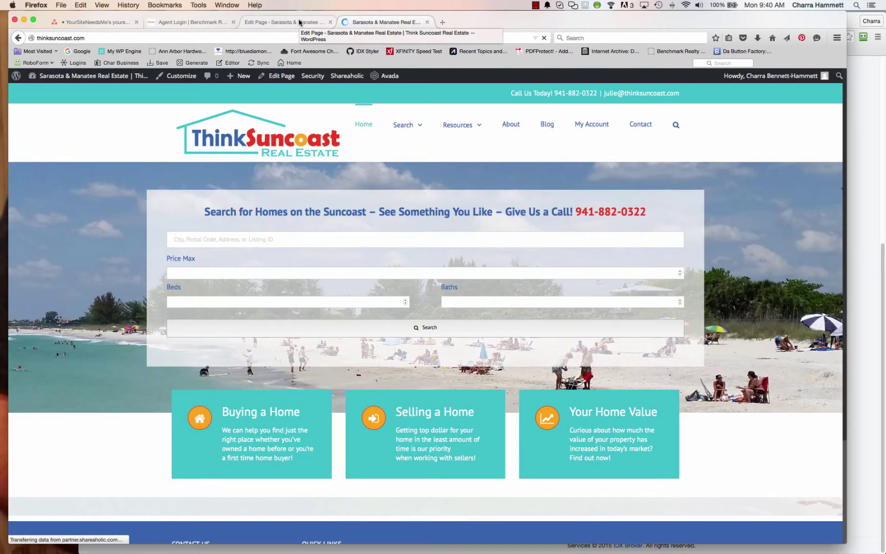
left_click(300, 23)
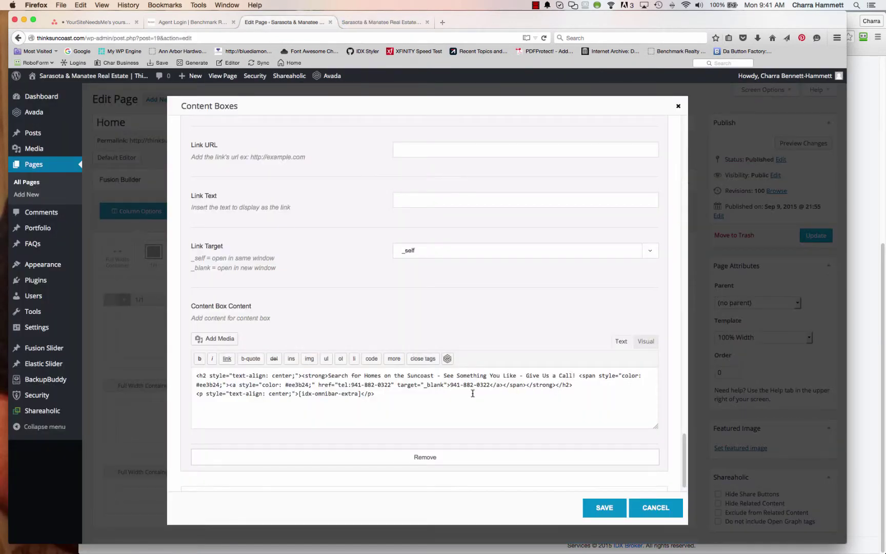
Paste the Quick Search script below the heading, delete [idx-omnibar-extra], save, and update the page.
left_click(577, 383)
key("Return")
type("<script charset=\"UTF-8\" type=\"text/javascript\" id=\"idxwidgetsrc-37605\" src=\"http://homes-for-sale.ThinkSuncoast.com/idx/quicksearchjs.php?widgetid=37605\"></script>")
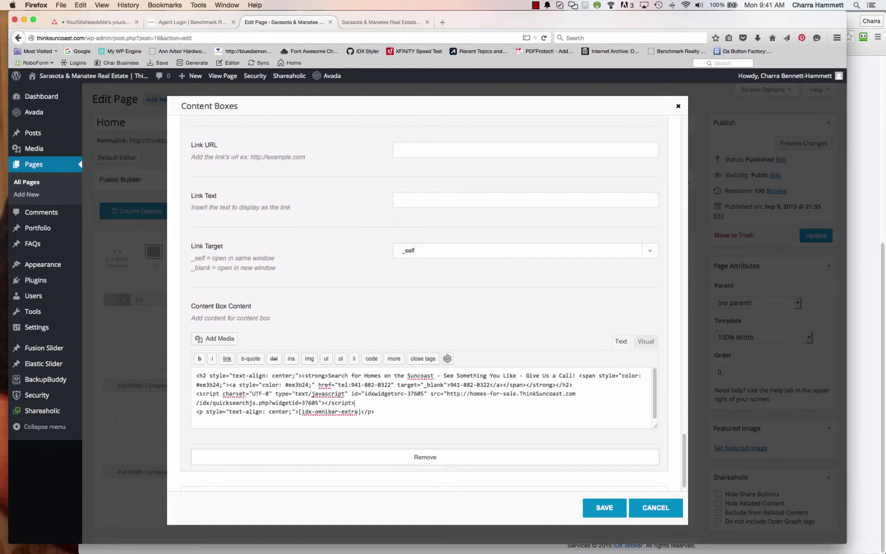
left_click_drag(196, 411, 375, 411)
key("BackSpace")
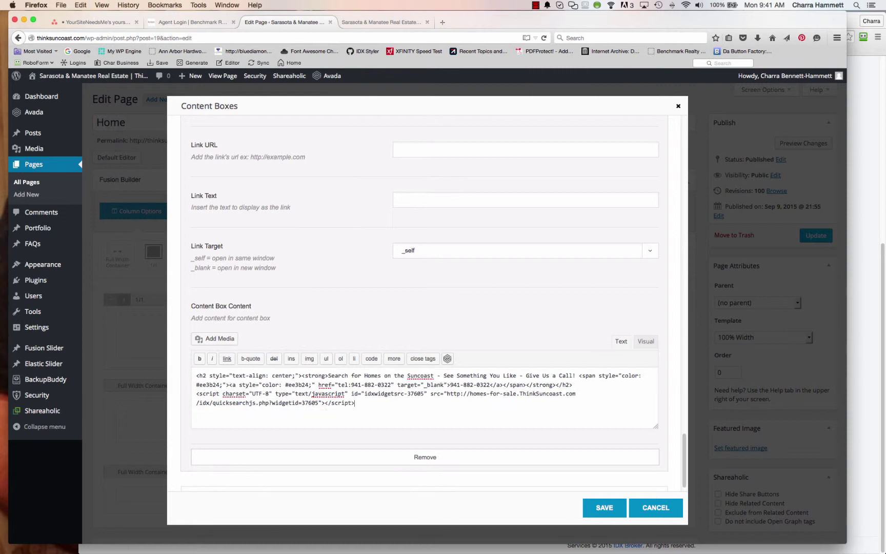
left_click(607, 510)
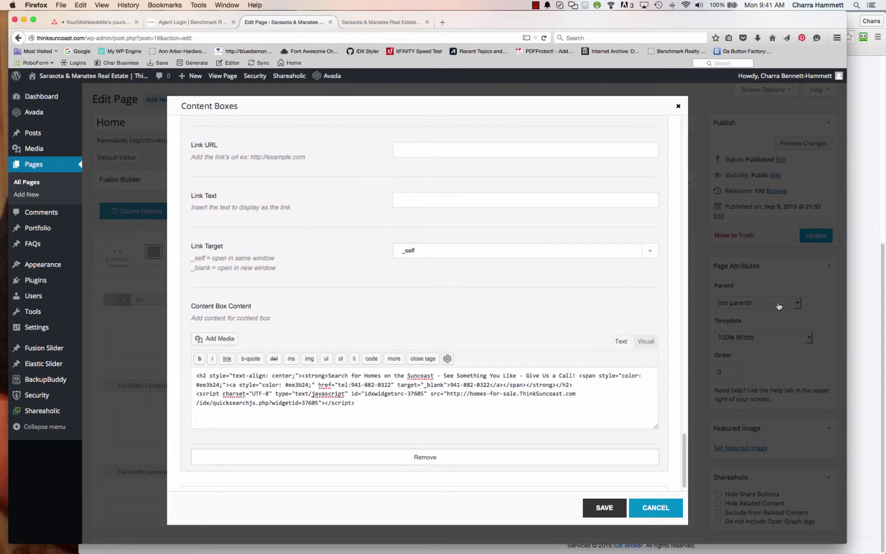
left_click(809, 237)
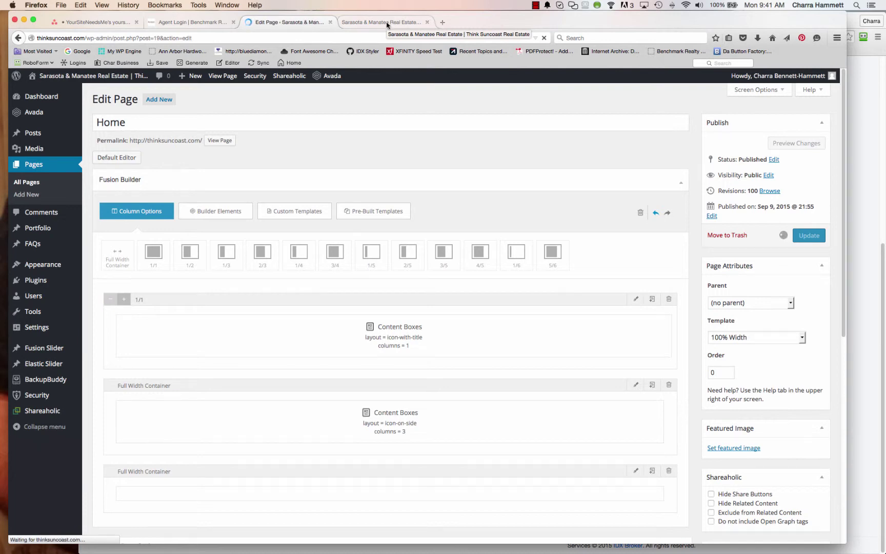
Reload the Sarasota & Manatee Real Estate tab to show the new Quick Search form.
left_click(388, 22)
left_click(545, 38)
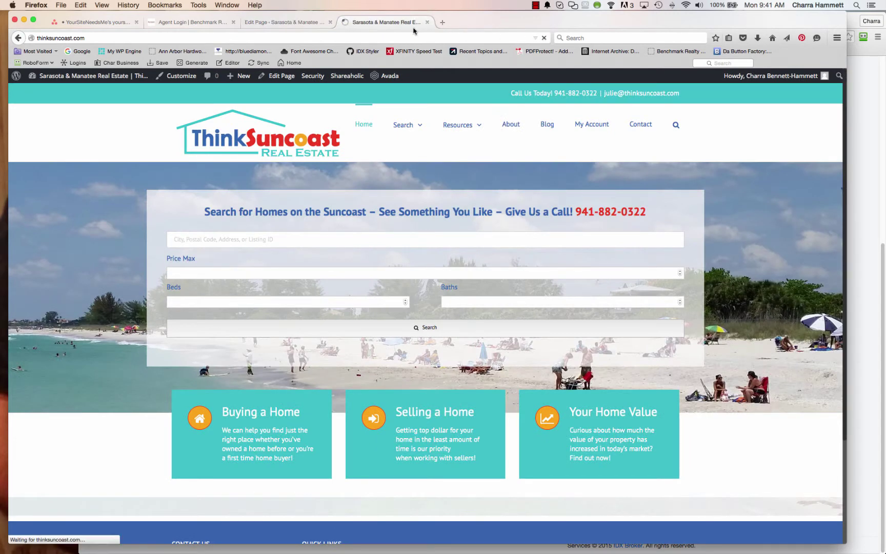